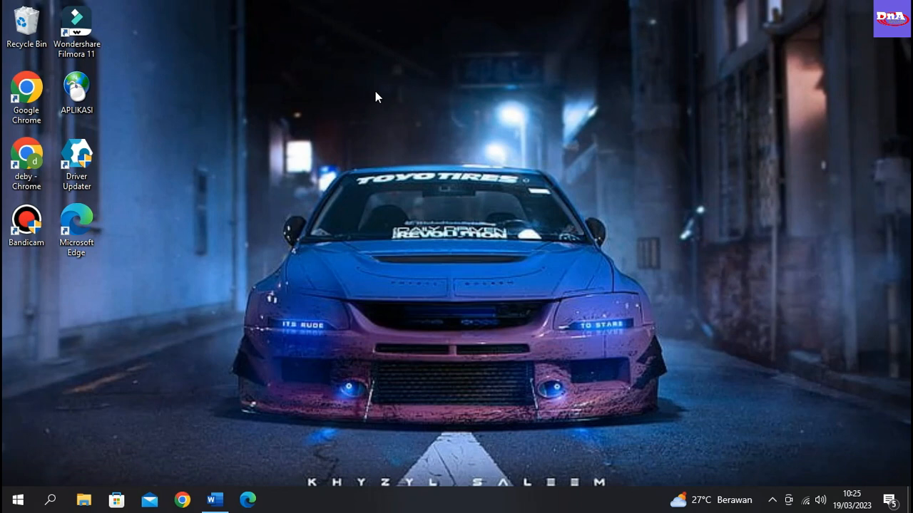
Step: Bring the blank Word document to the front
left_click(211, 500)
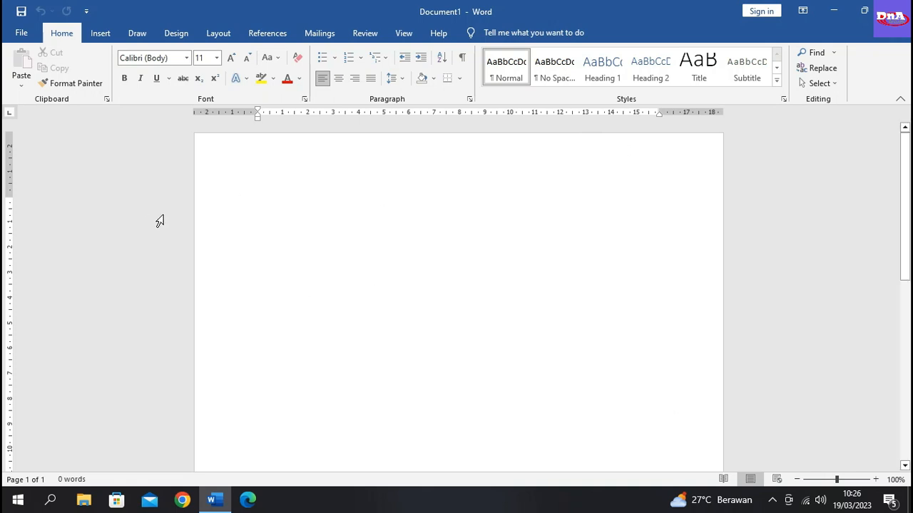
left_click(831, 10)
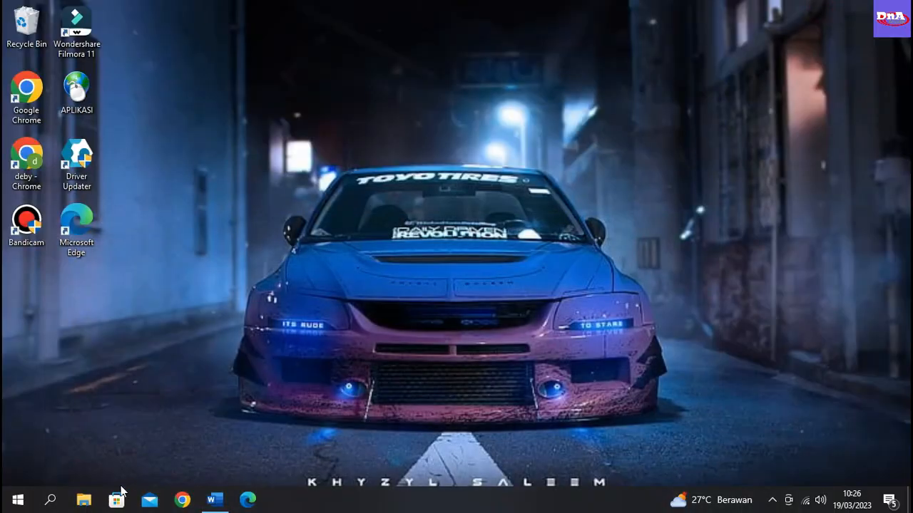
left_click(215, 498)
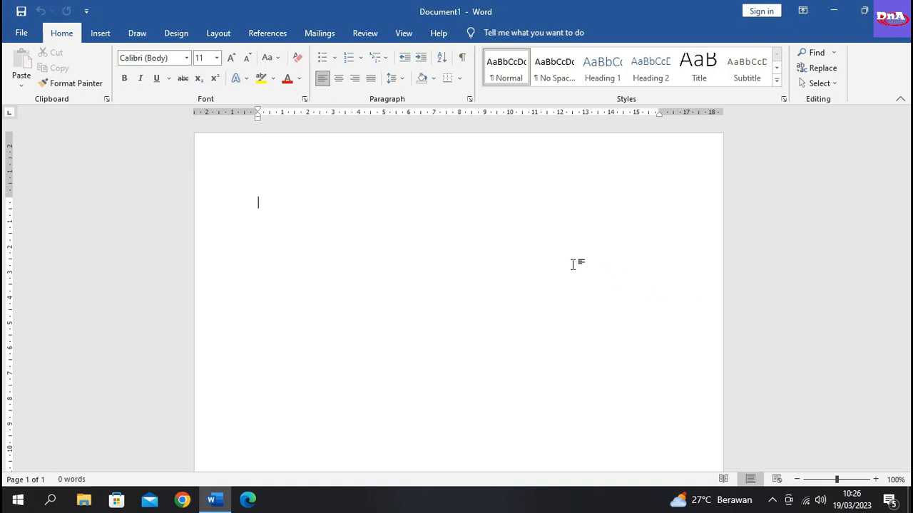
Step: Set the blank document's paper size to A4 and apply the Normal margin preset
left_click(218, 33)
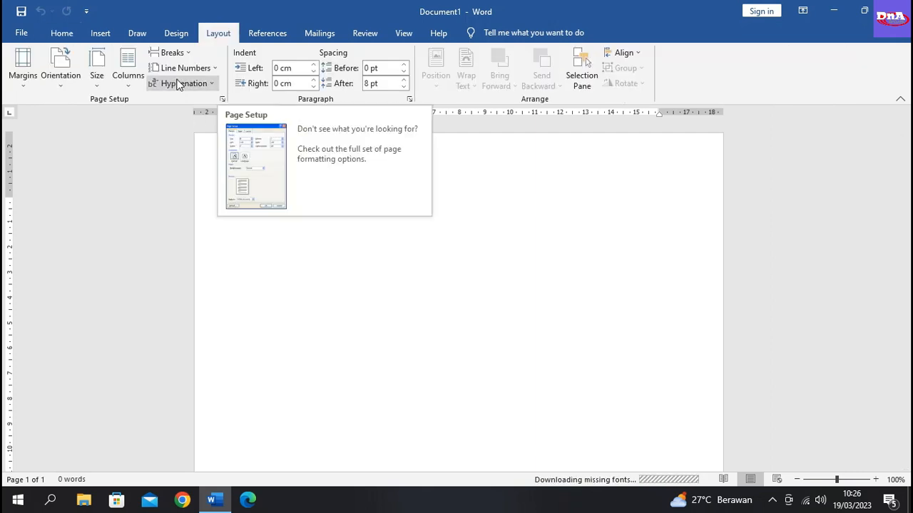
left_click(22, 83)
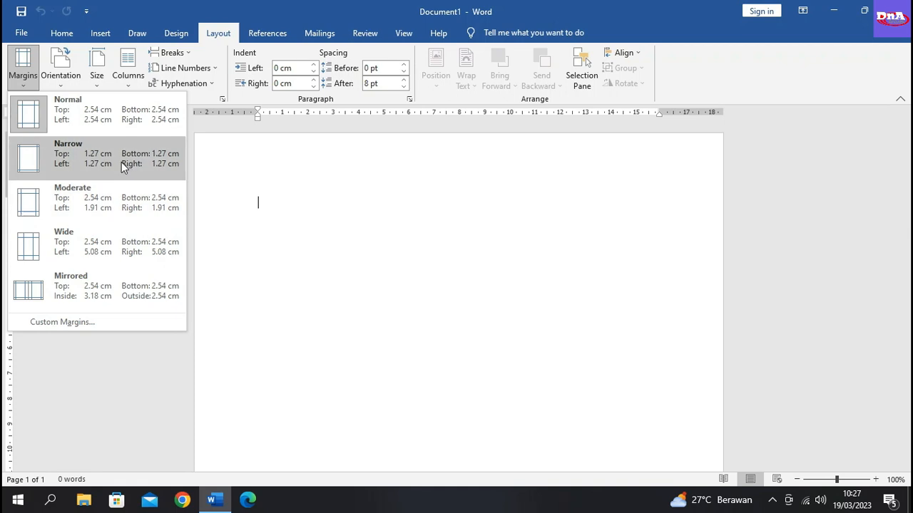
left_click(61, 84)
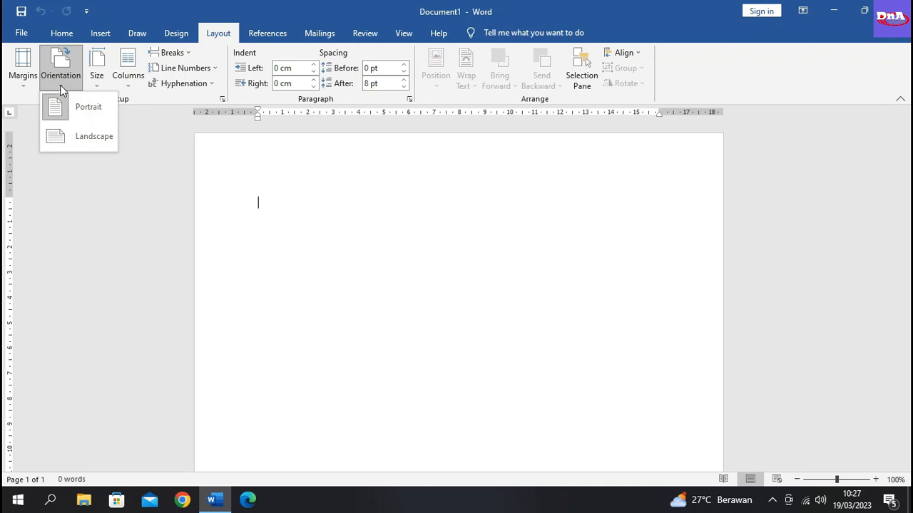
left_click(94, 87)
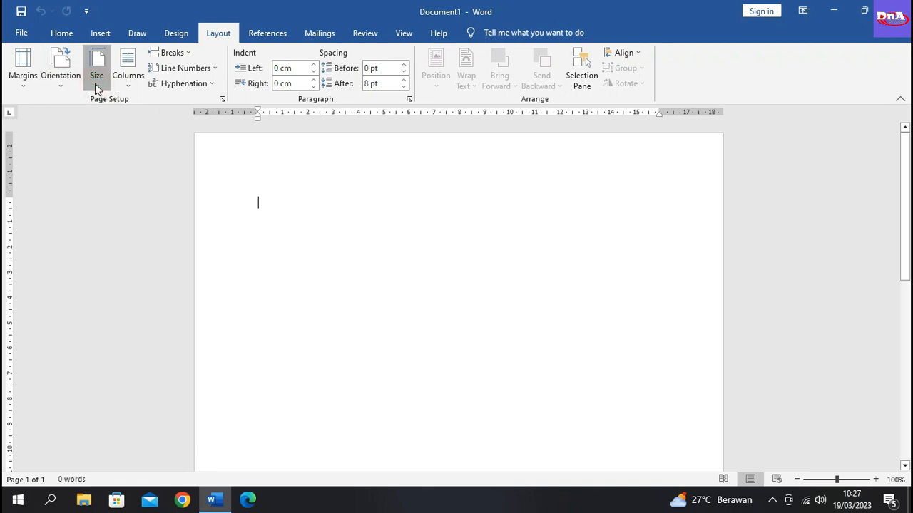
left_click(96, 86)
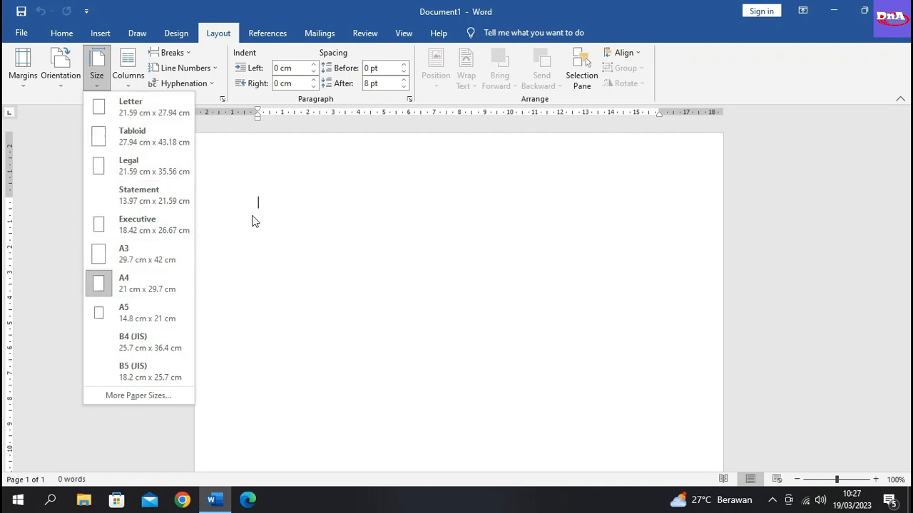
left_click(53, 163)
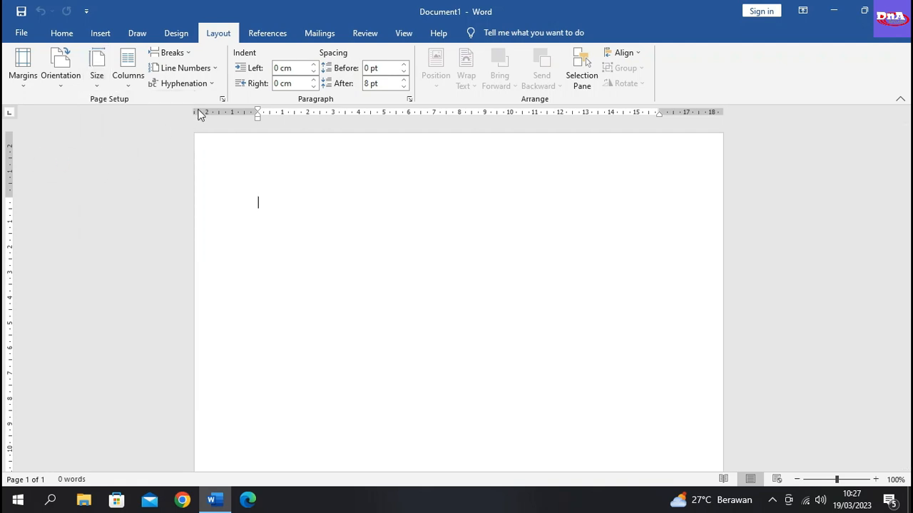
left_click(91, 84)
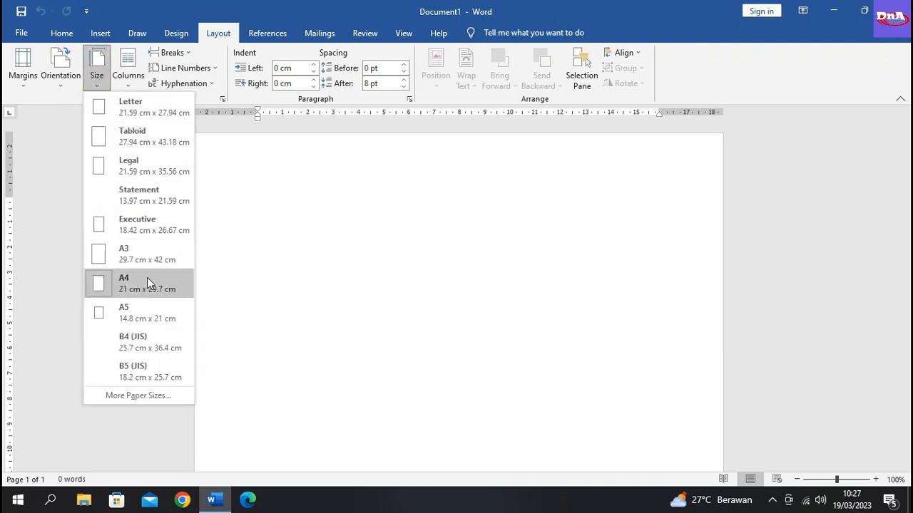
left_click(147, 284)
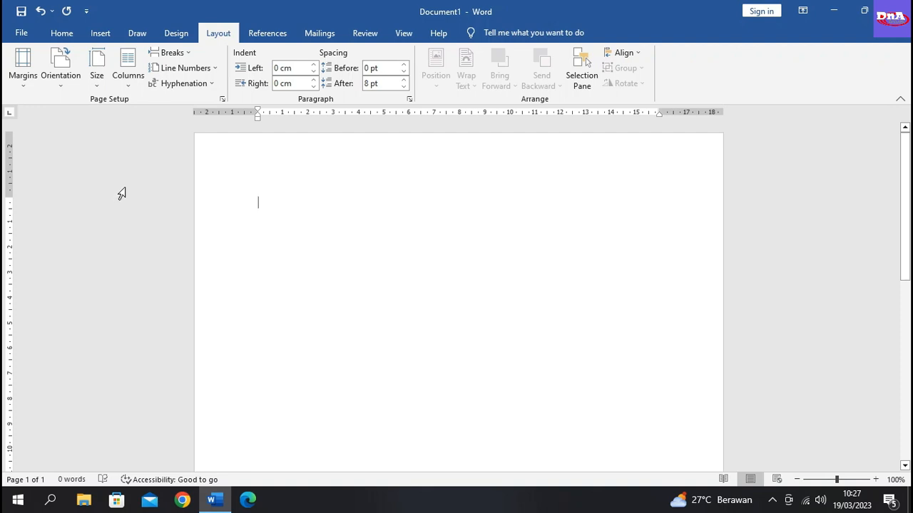
left_click(19, 83)
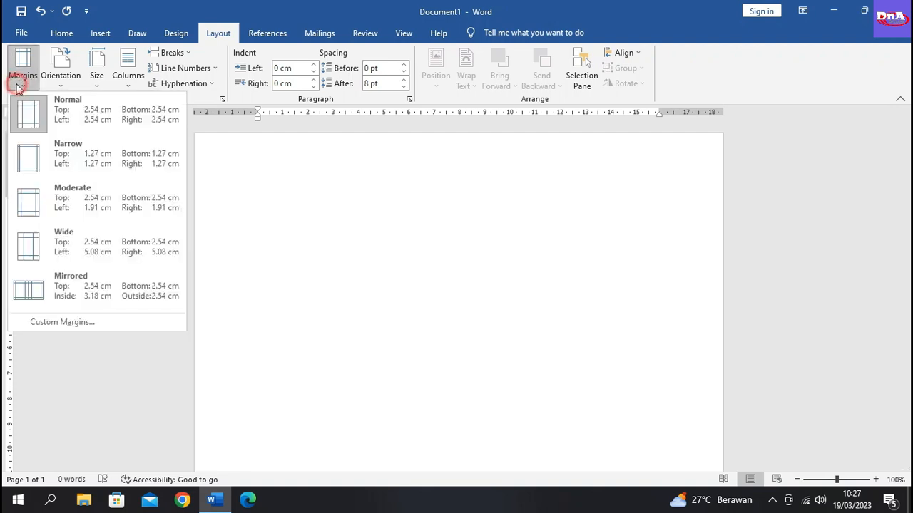
left_click(61, 113)
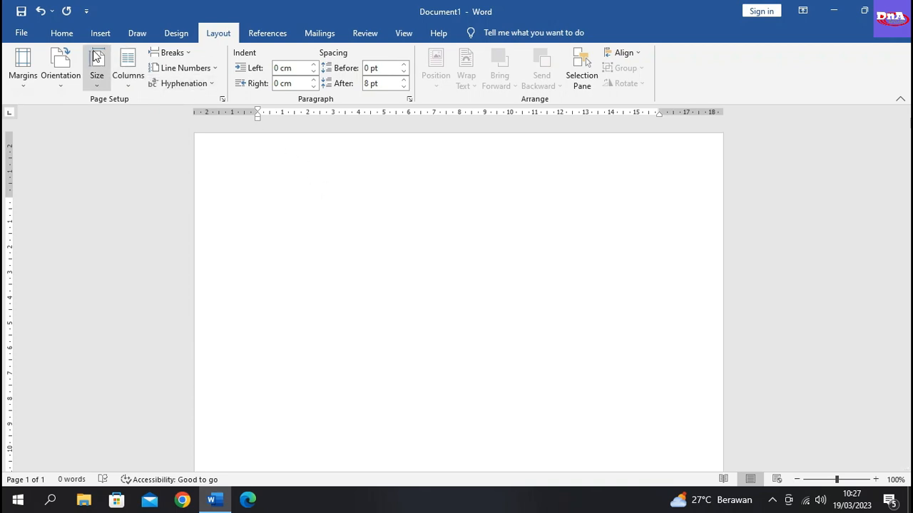
Step: Set the font of the blank document's text to Arial
left_click(64, 36)
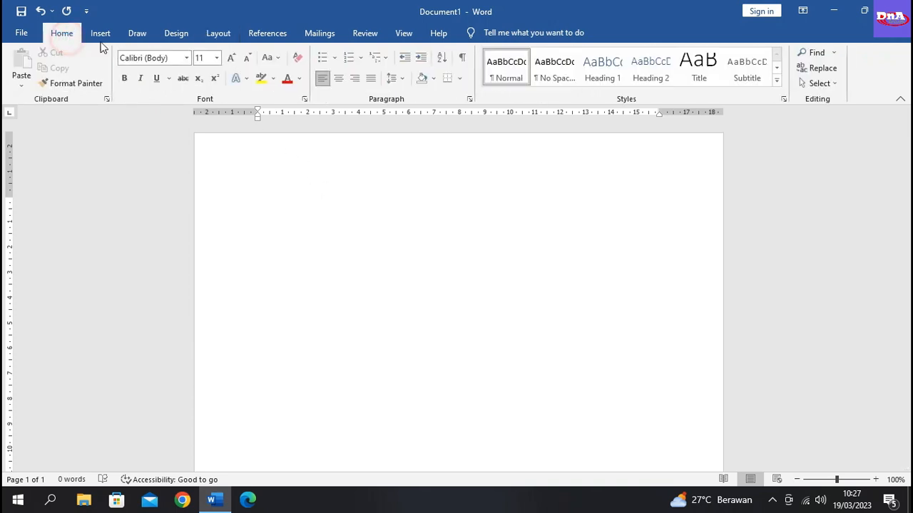
left_click(187, 58)
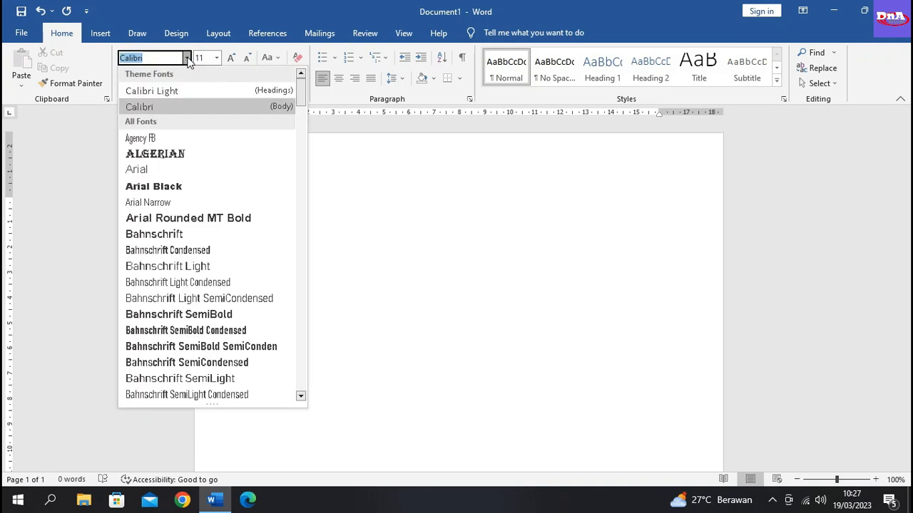
left_click(82, 127)
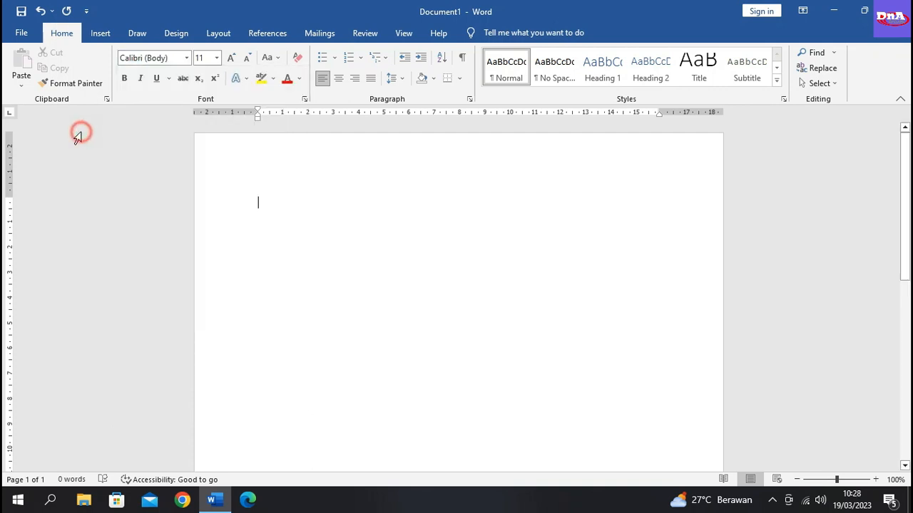
left_click(187, 59)
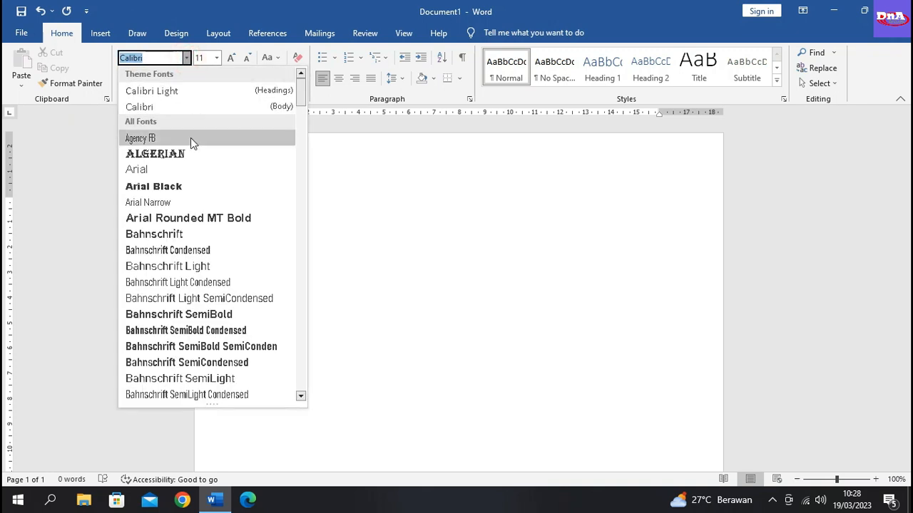
scroll(190, 137, "down", 1)
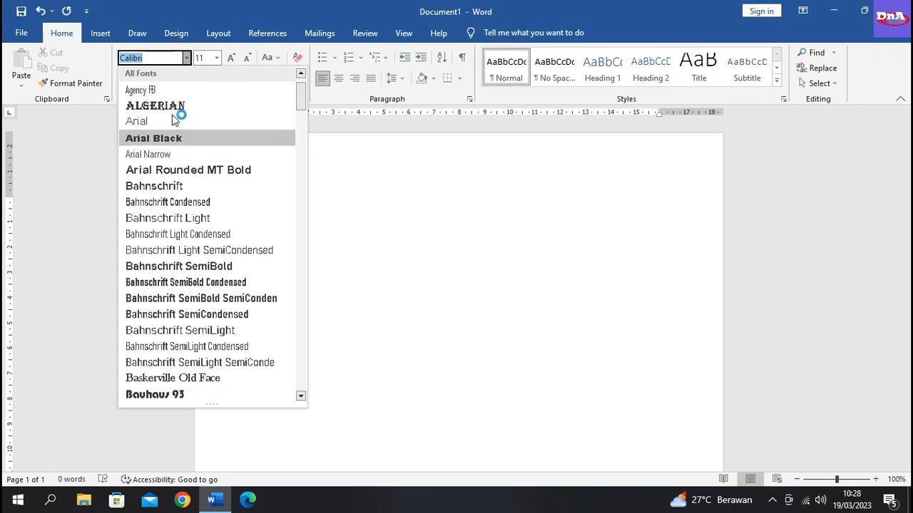
left_click(163, 121)
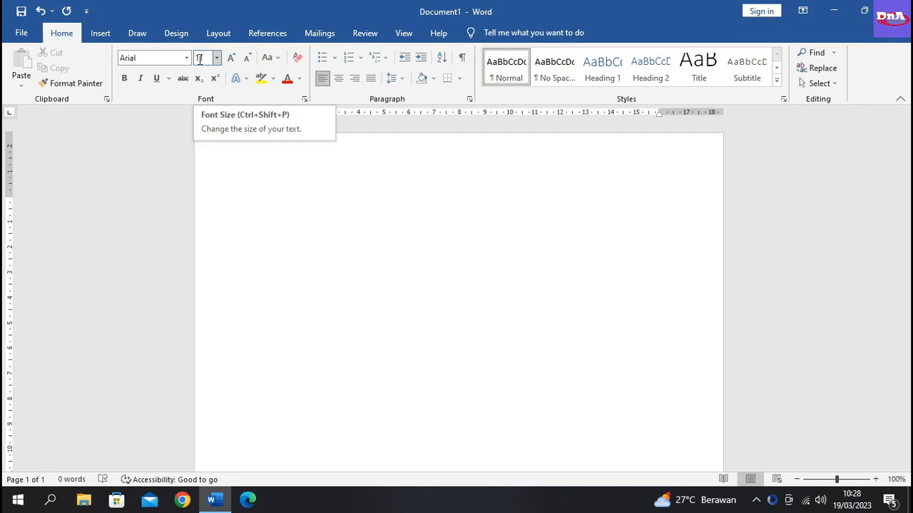
Step: Set the font size to 12 and the line spacing to 2.0
left_click(231, 58)
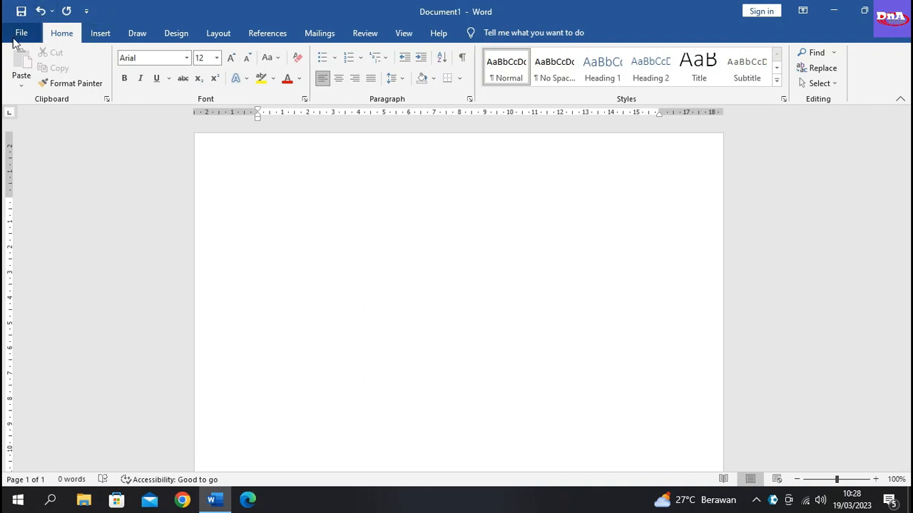
left_click(402, 79)
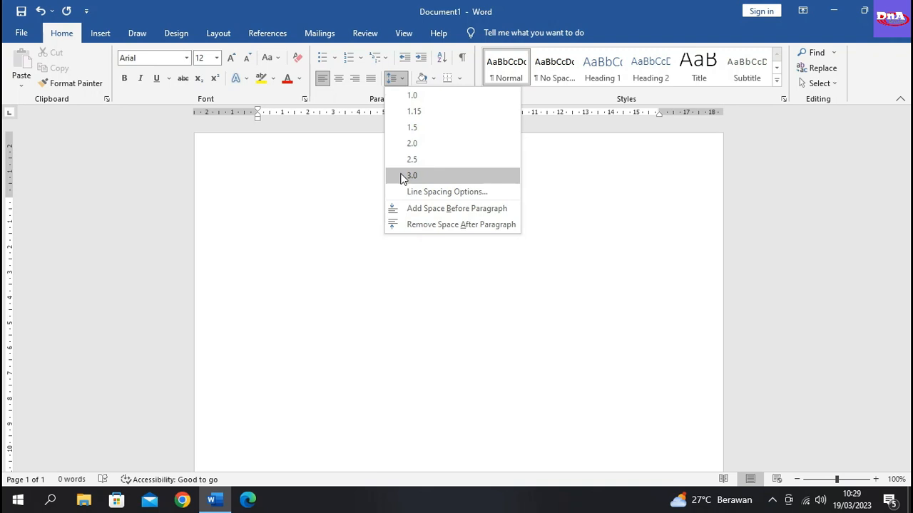
left_click(412, 144)
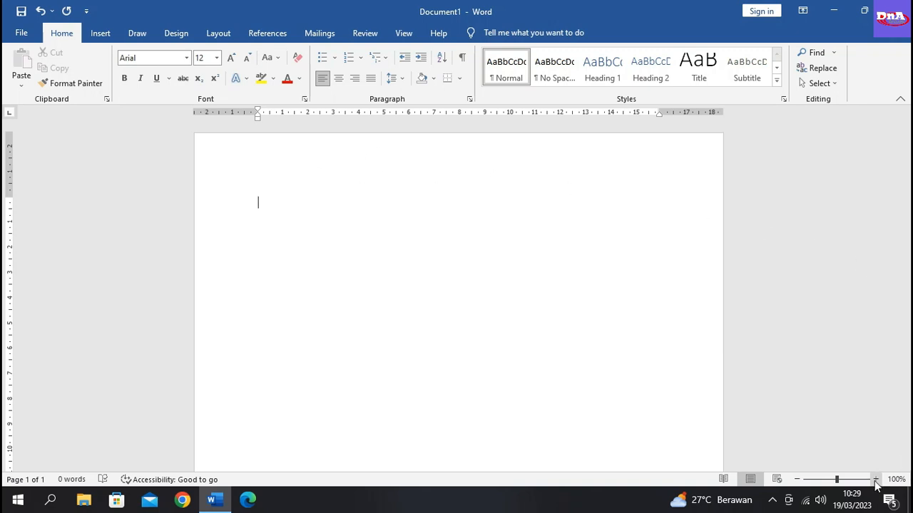
Step: Switch to Chrome, search Google for "sejarah internet" and open the indihome.co.id article from the results
left_click(910, 501)
left_click(32, 187)
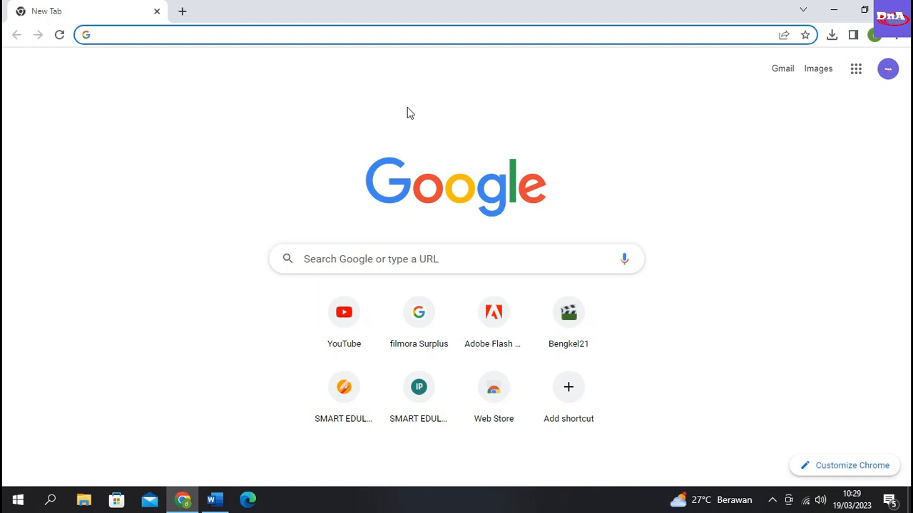
type("sejarah")
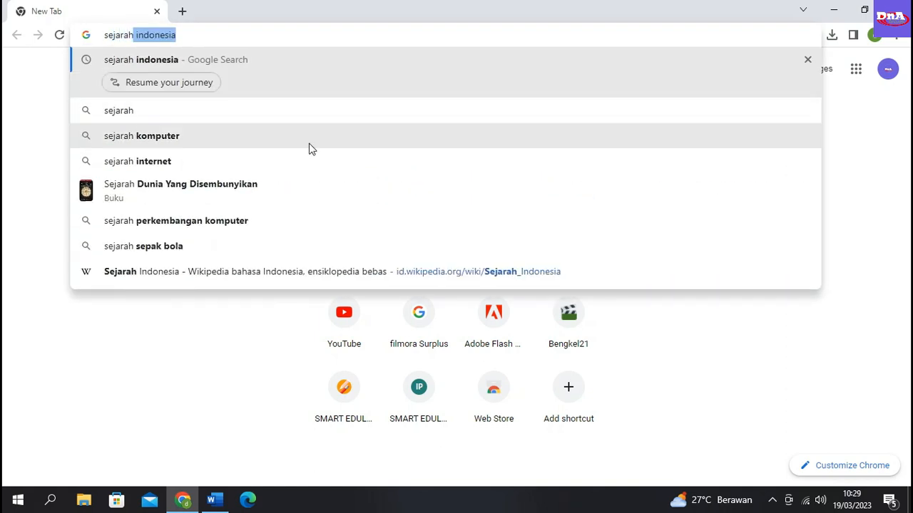
left_click(164, 161)
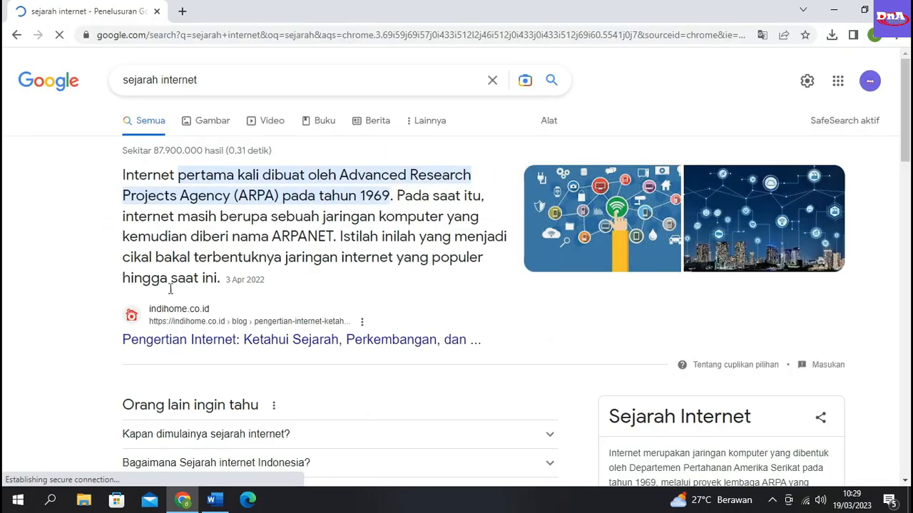
left_click(239, 344)
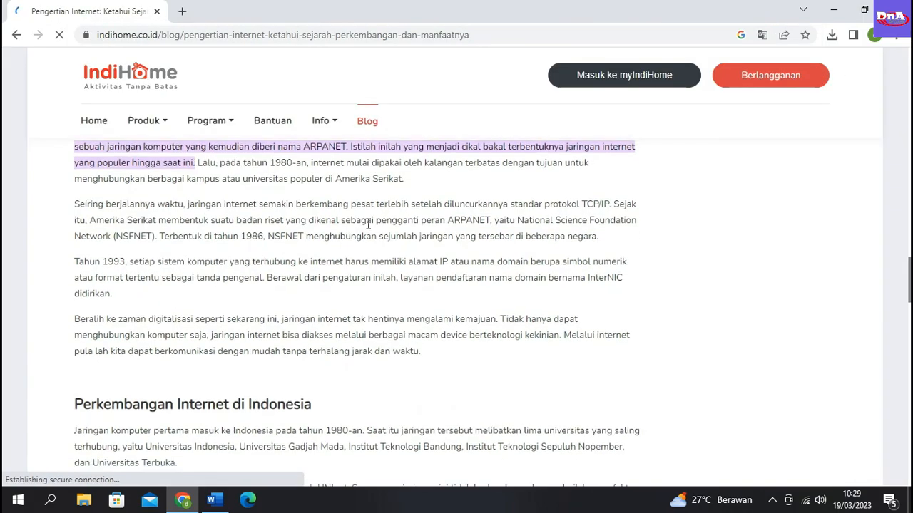
Step: Copy the "Sejarah dan Perkembangan Internet" heading and the three paragraphs below it from the article
scroll(285, 214, "down", 1)
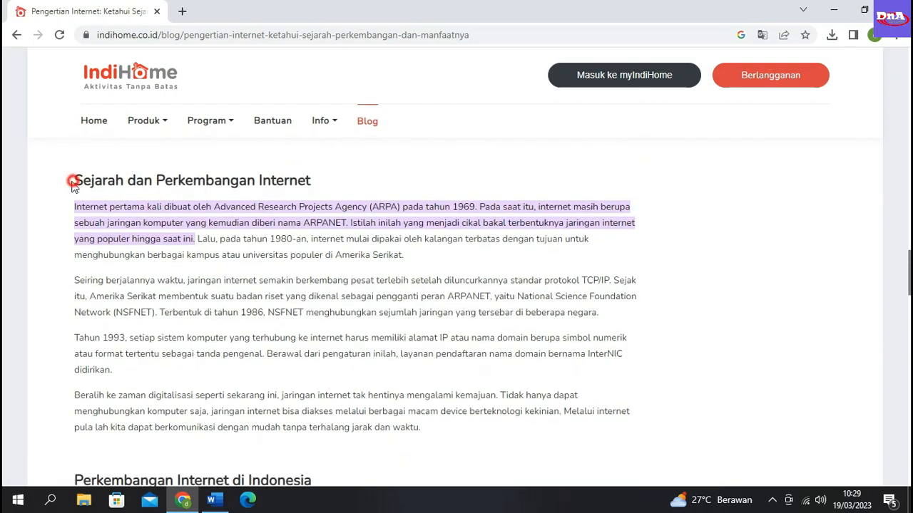
left_click_drag(74, 180, 151, 382)
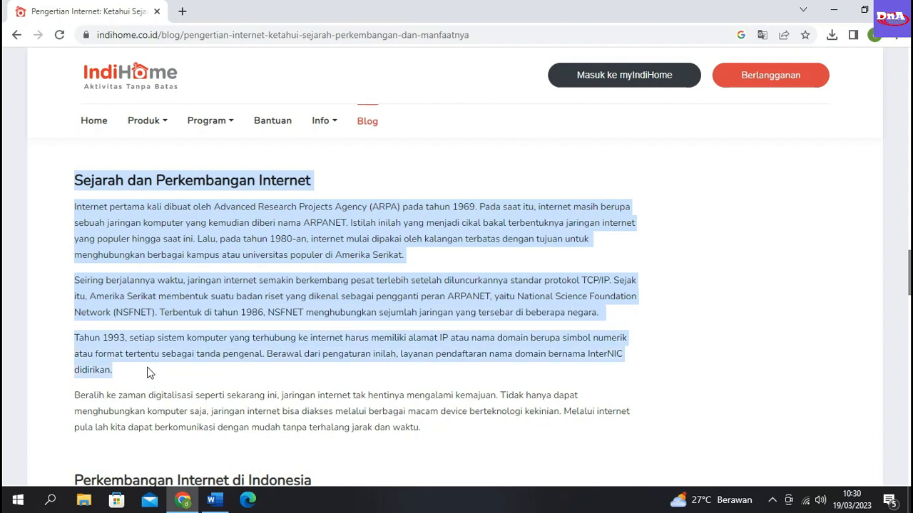
right_click(180, 290)
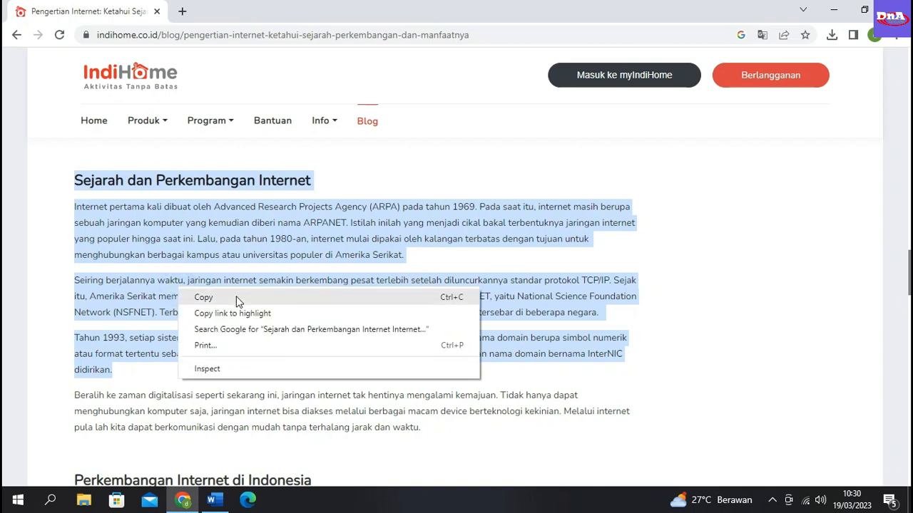
left_click(205, 297)
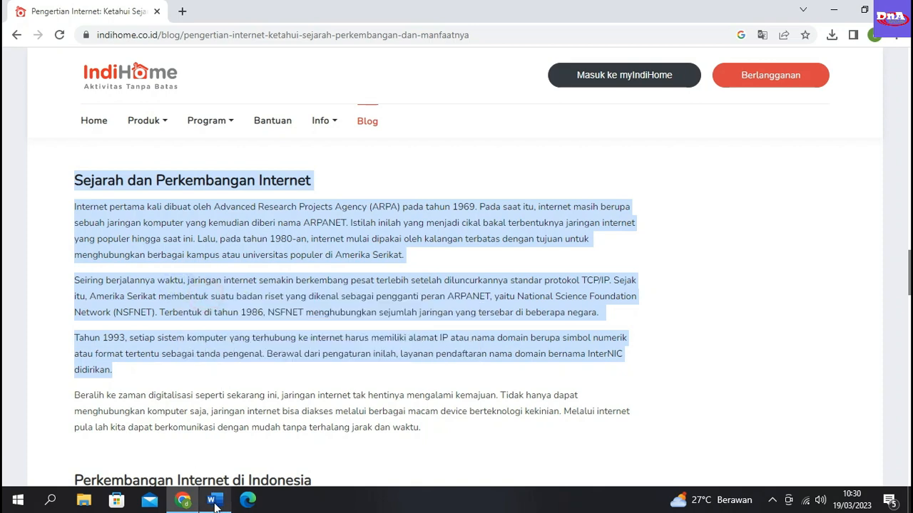
Step: Switch to Word and paste the copied article text into the blank document, keeping text only
mouse_move(214, 505)
left_click(214, 388)
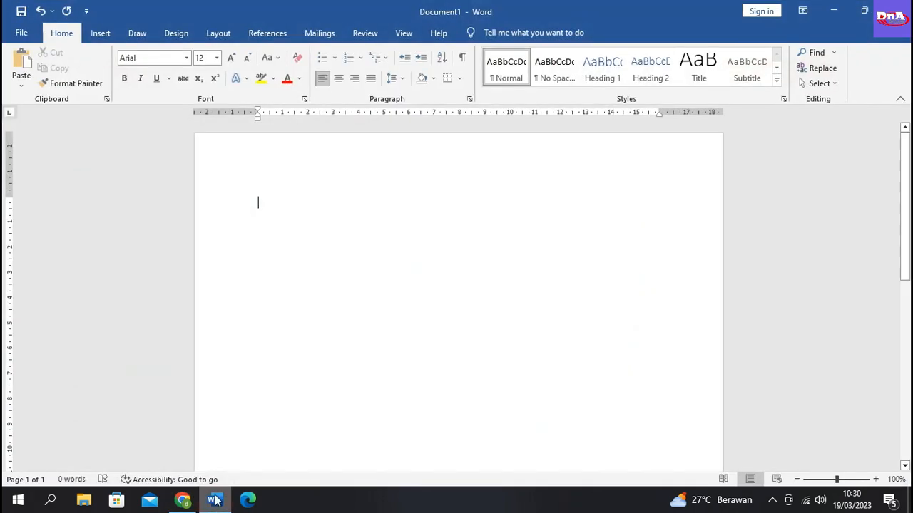
right_click(273, 204)
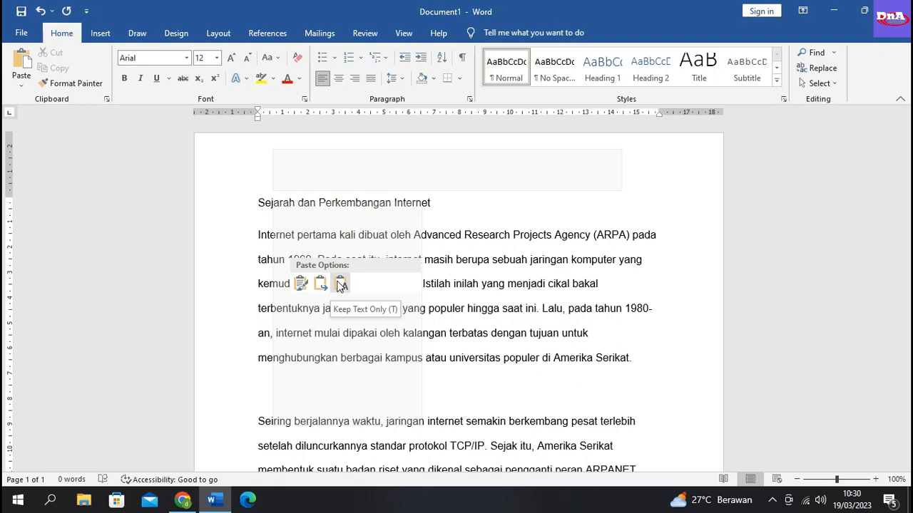
left_click(340, 284)
Step: Set the line spacing of the heading and the first paragraph to 1.0
scroll(428, 214, "up", 10)
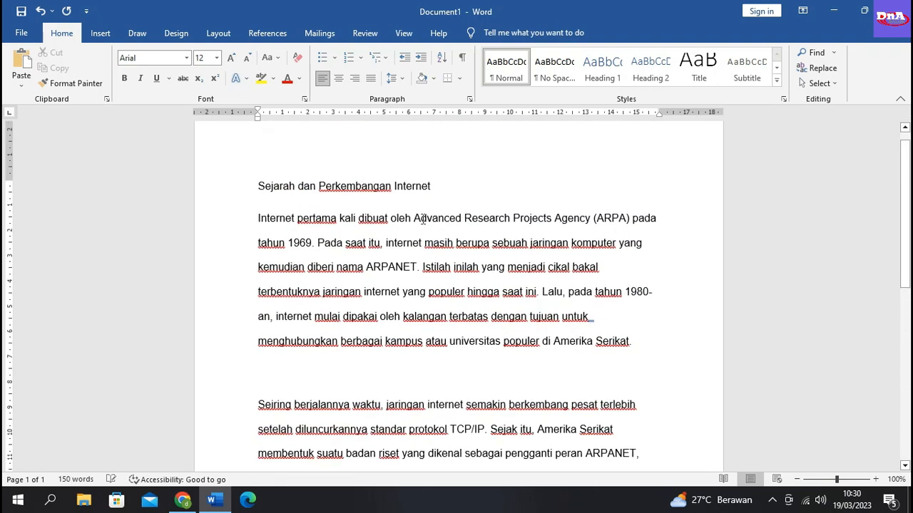
scroll(423, 219, "up", 1)
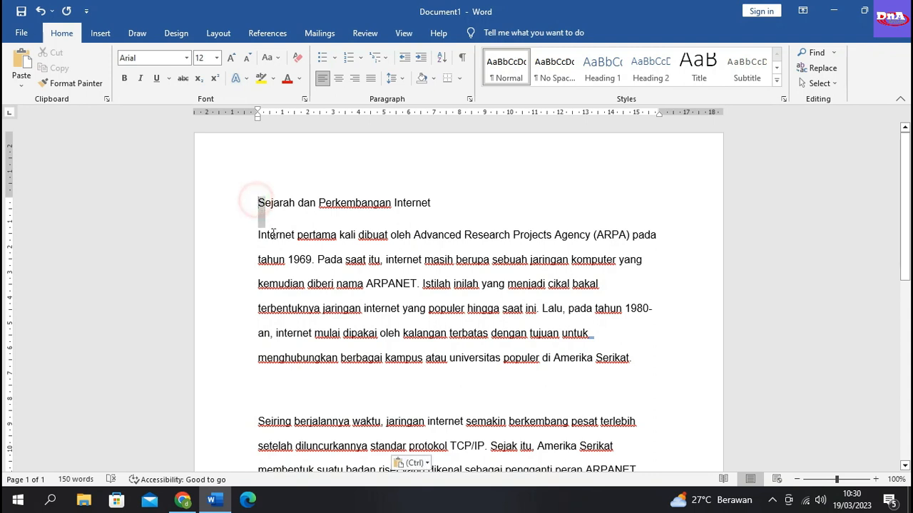
left_click_drag(256, 203, 633, 358)
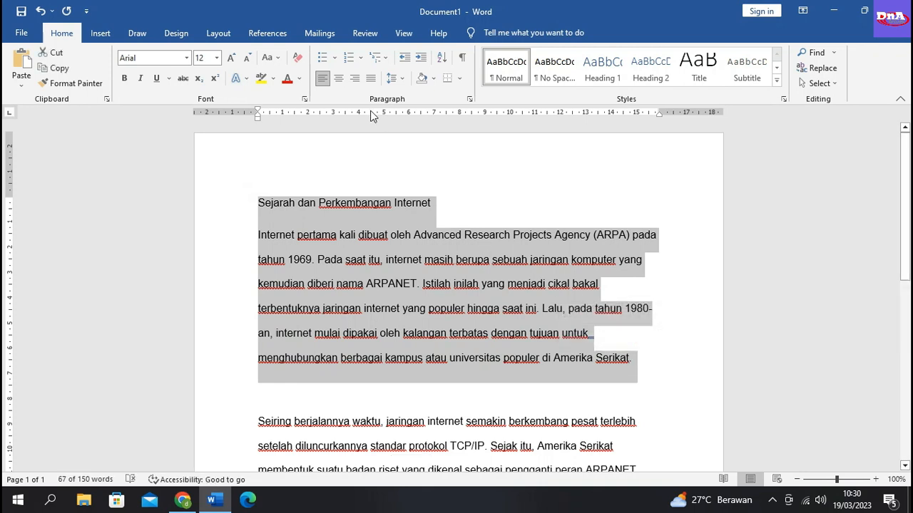
left_click(402, 79)
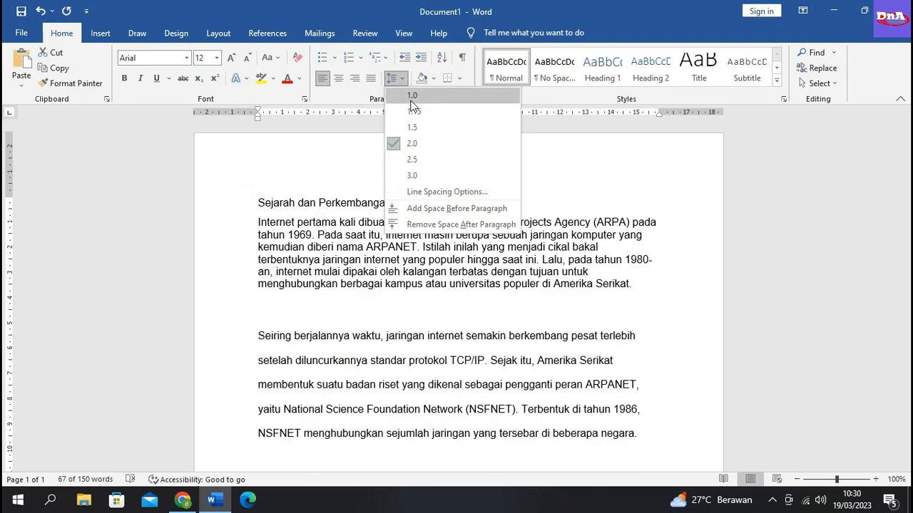
left_click(412, 99)
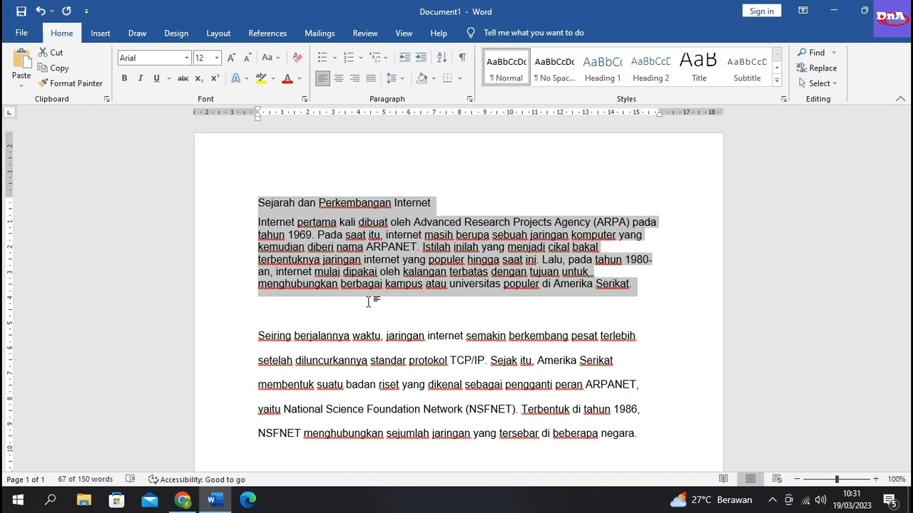
Step: Center the "Sejarah dan Perkembangan Internet" heading
left_click(258, 202)
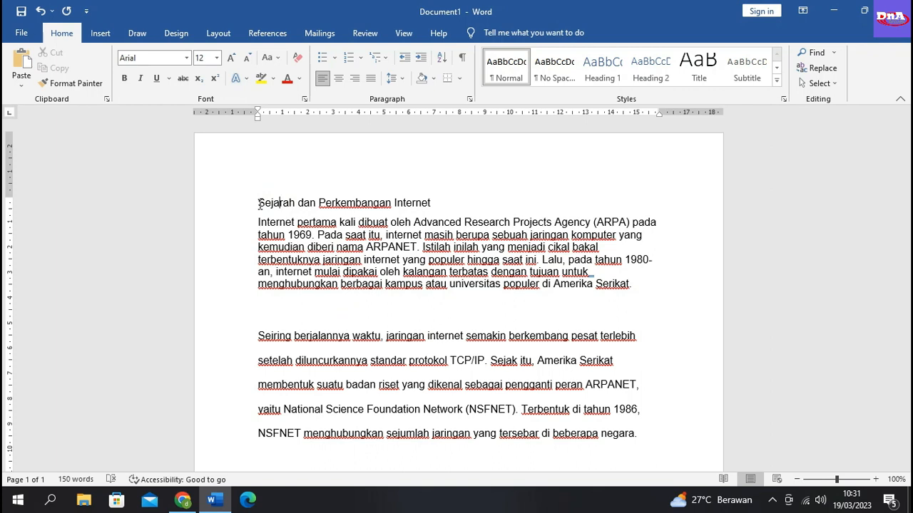
left_click(259, 204)
left_click_drag(259, 204, 430, 203)
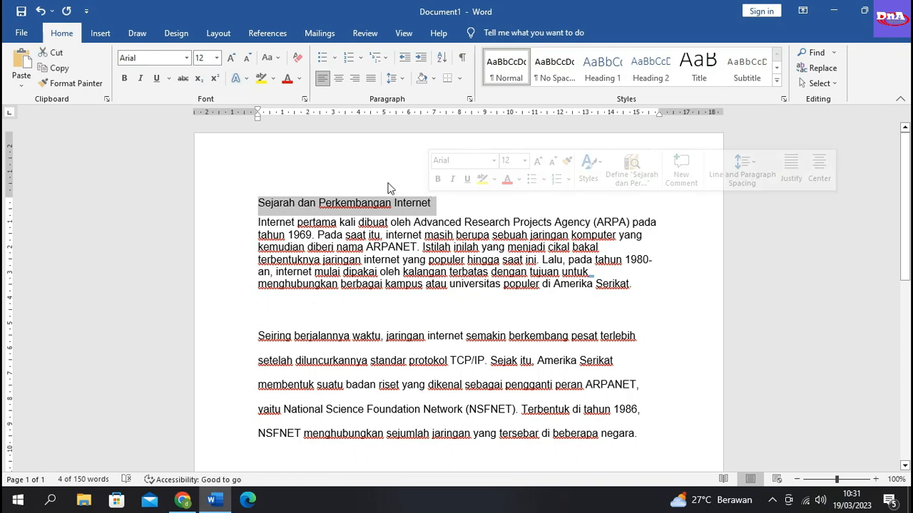
left_click(339, 85)
left_click(339, 85)
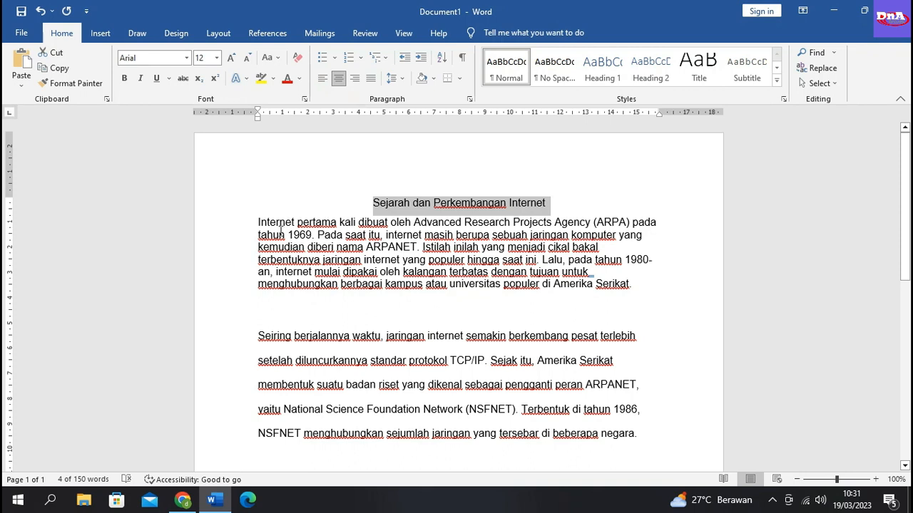
Step: Justify the first paragraph below the heading, the one starting with "Internet pertama kali dibuat"
left_click_drag(280, 229, 641, 283)
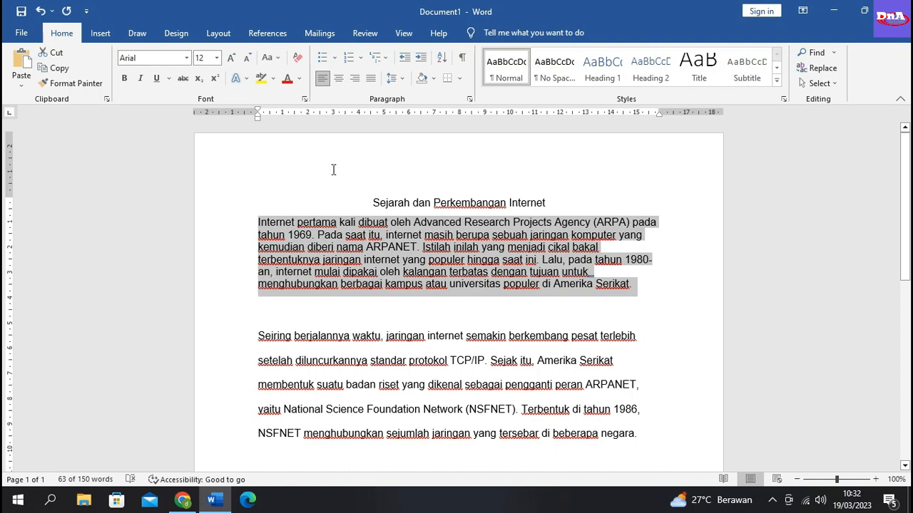
left_click(371, 79)
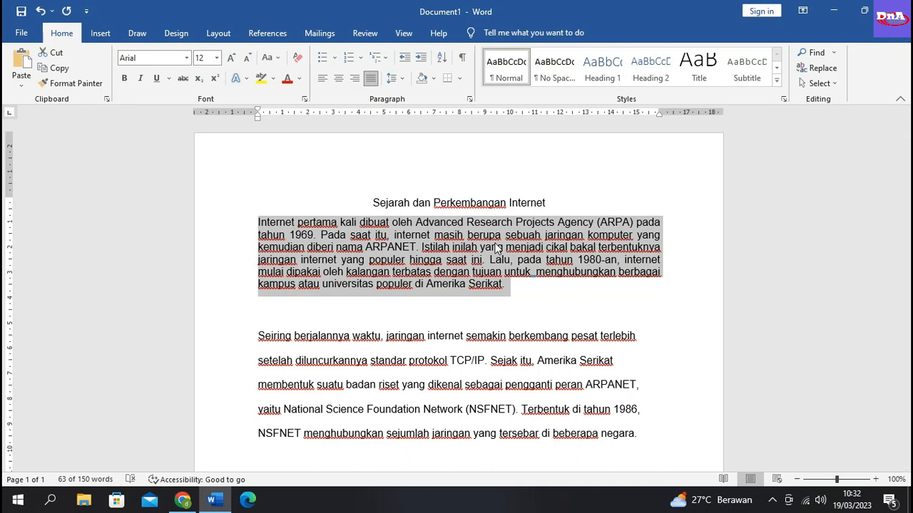
scroll(432, 293, "down", 1)
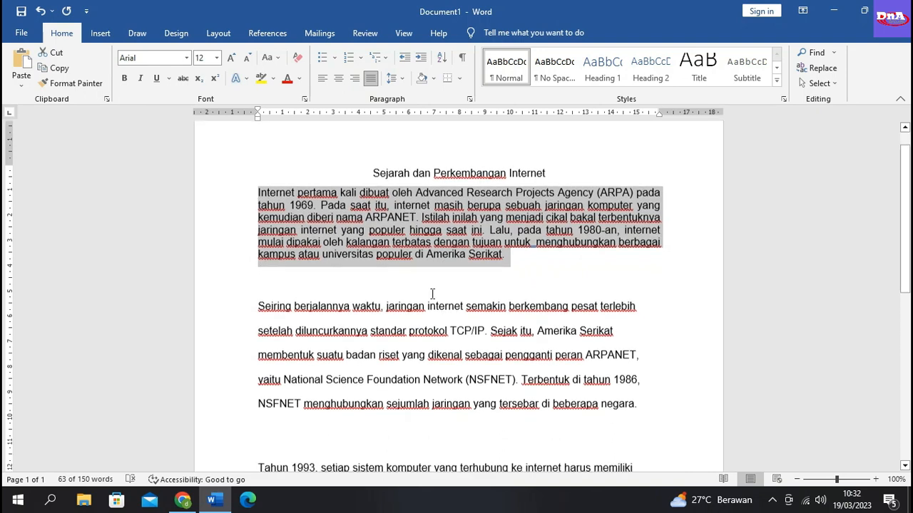
scroll(432, 294, "down", 2)
scroll(421, 285, "up", 2)
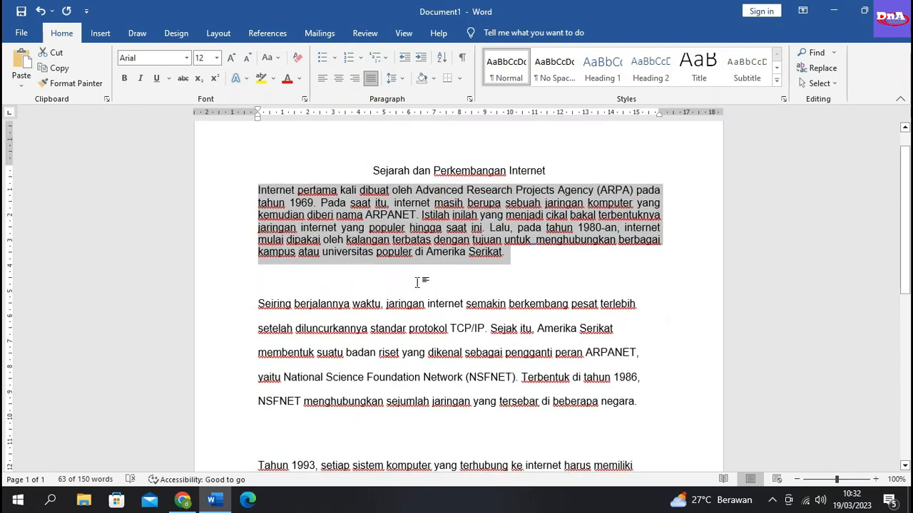
Step: Indent the first line of the first paragraph and of the second paragraph, starting with "Seiring berjalannya waktu", by one tab
left_click(342, 169)
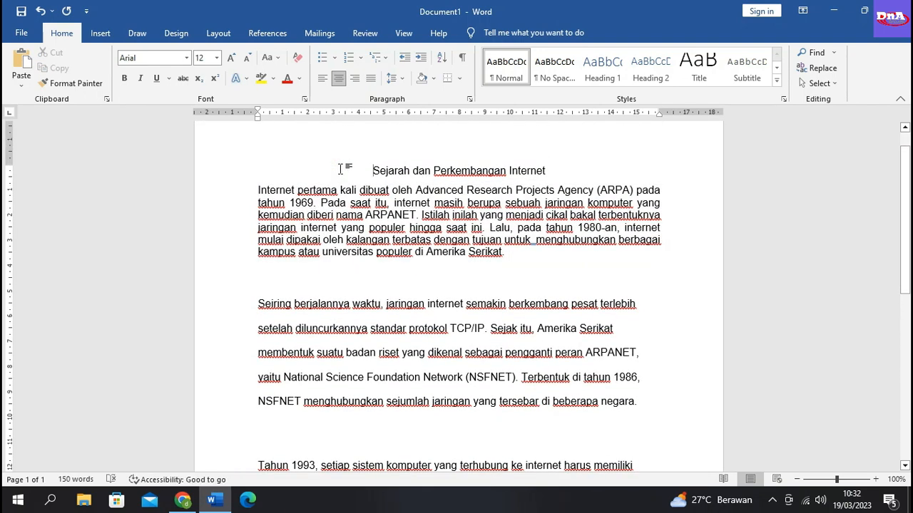
left_click(251, 189)
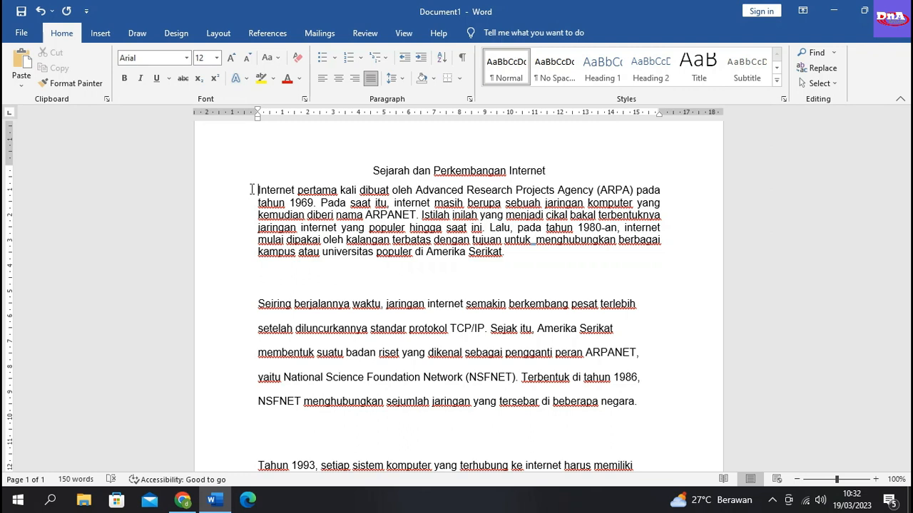
key("Tab")
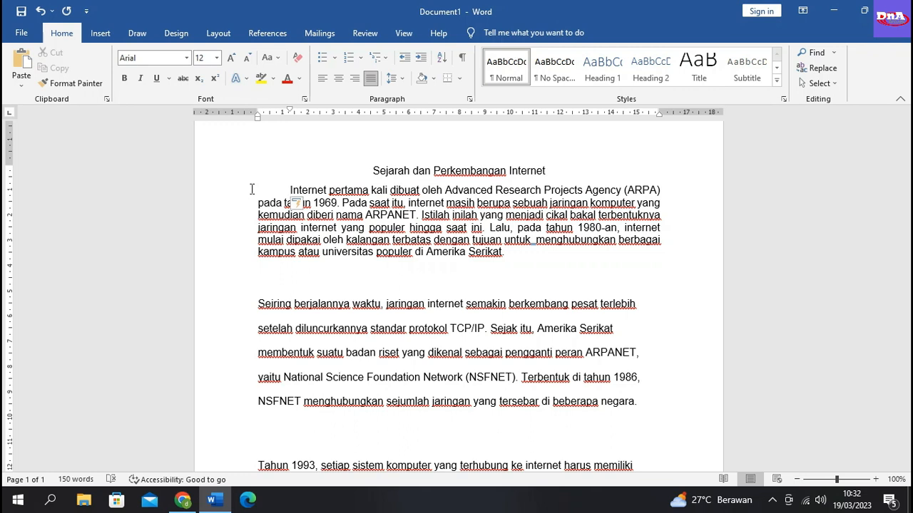
scroll(251, 214, "down", 1)
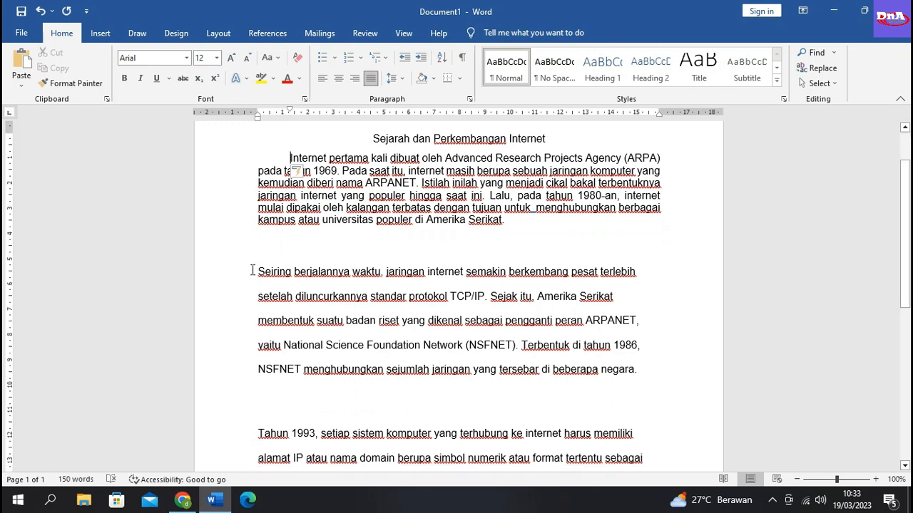
left_click(252, 271)
key("Tab")
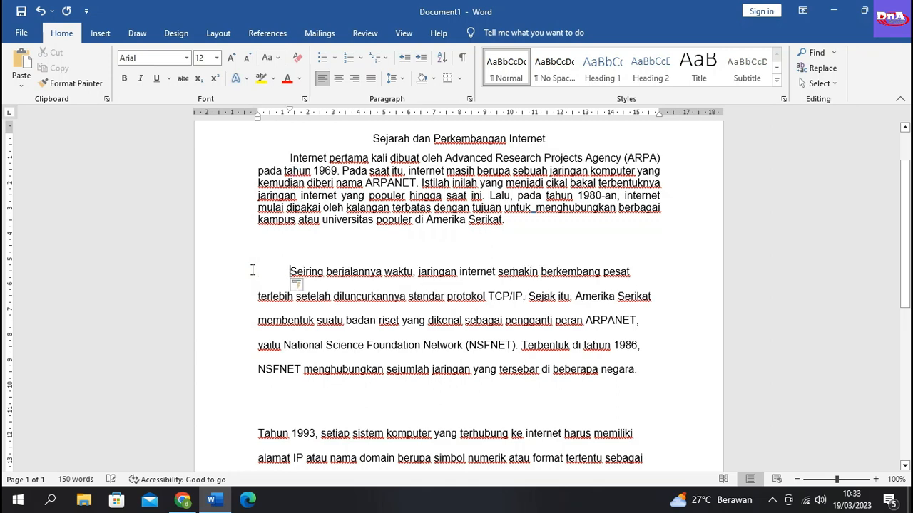
scroll(306, 230, "up", 1)
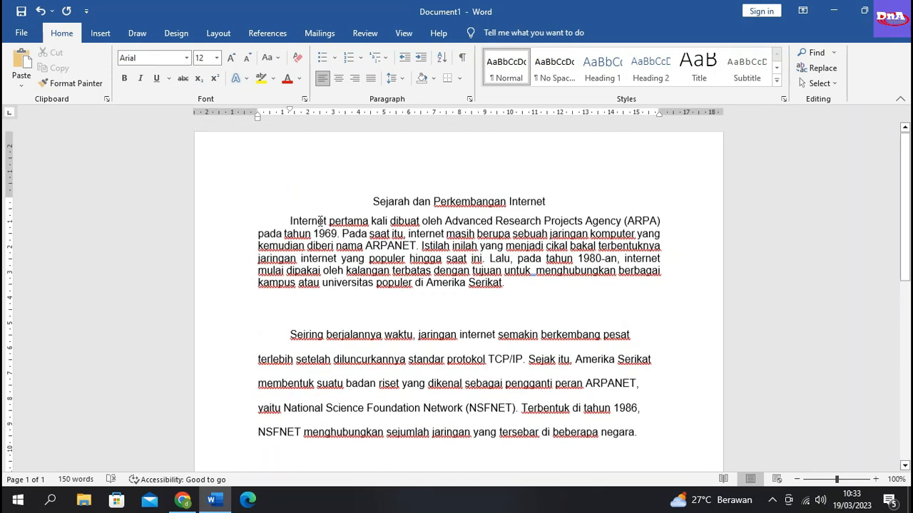
scroll(353, 218, "down", 7)
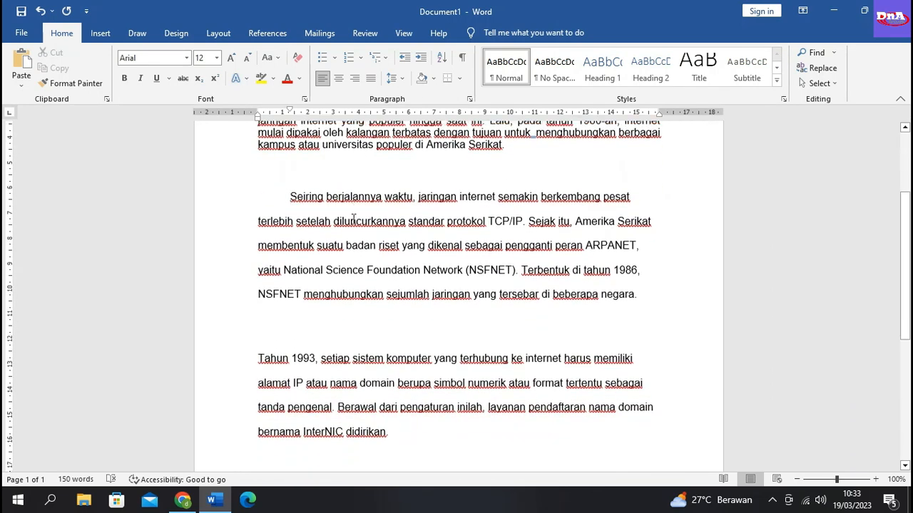
scroll(353, 218, "up", 8)
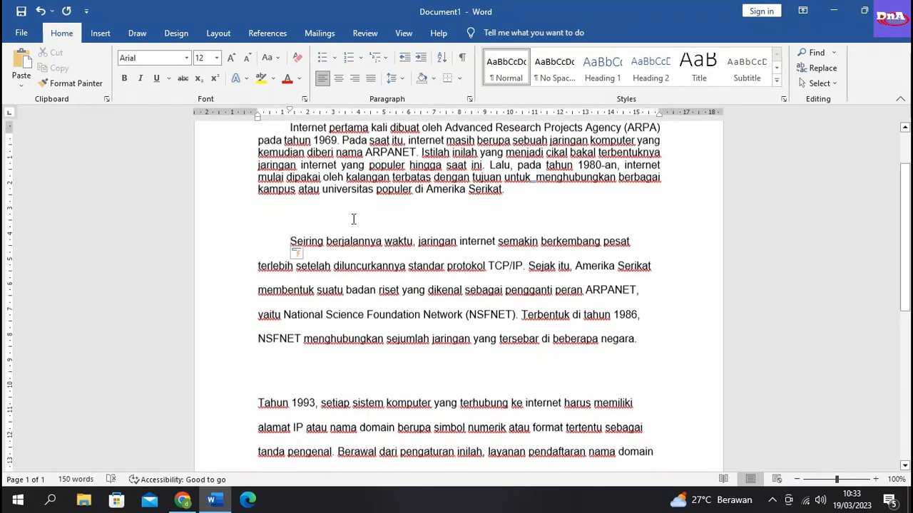
scroll(353, 221, "up", 1)
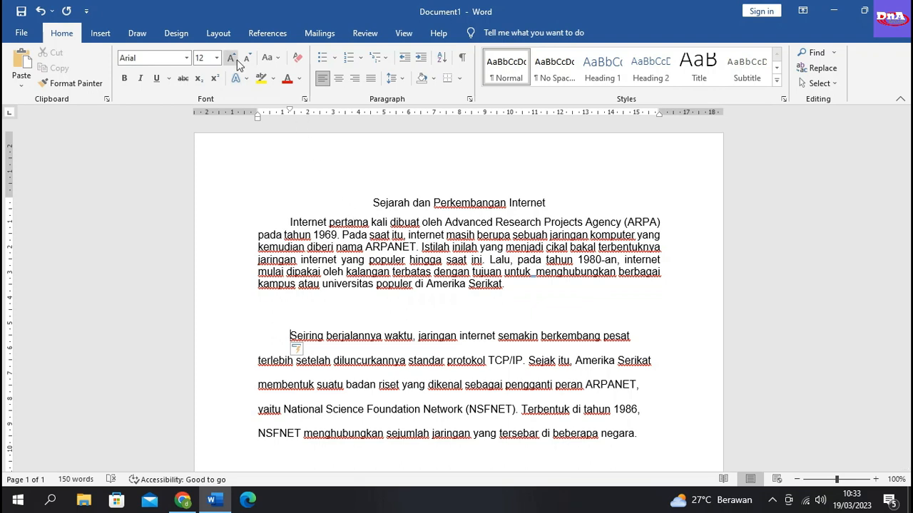
Step: Apply the Normal page margins (2.54 cm on all sides) and the A4 paper size to the document
left_click(215, 33)
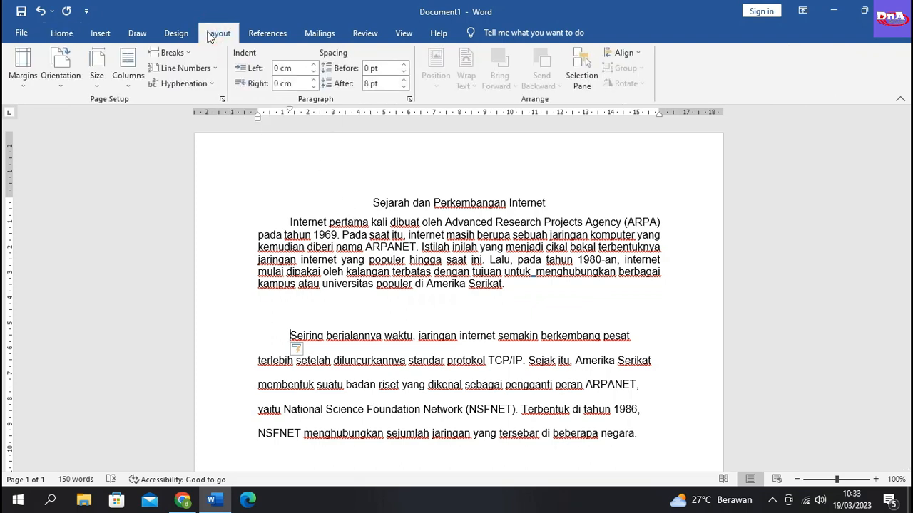
left_click(24, 75)
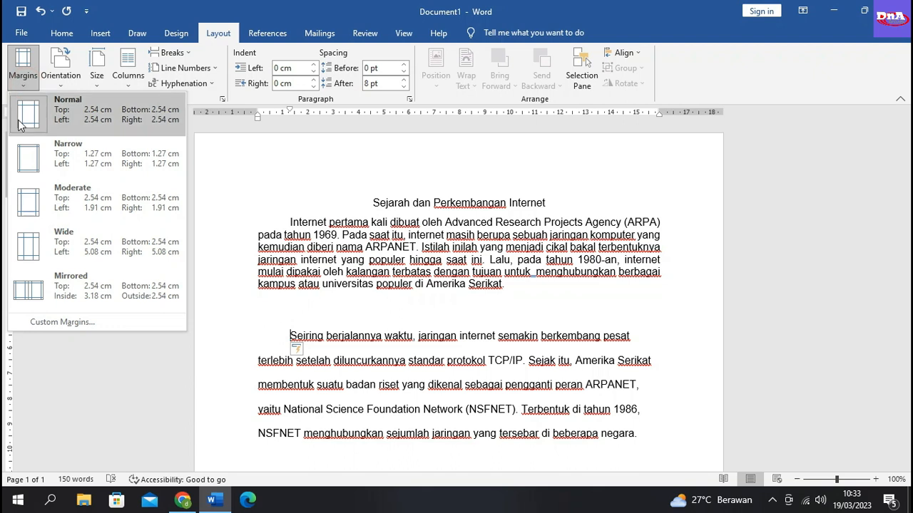
left_click(25, 111)
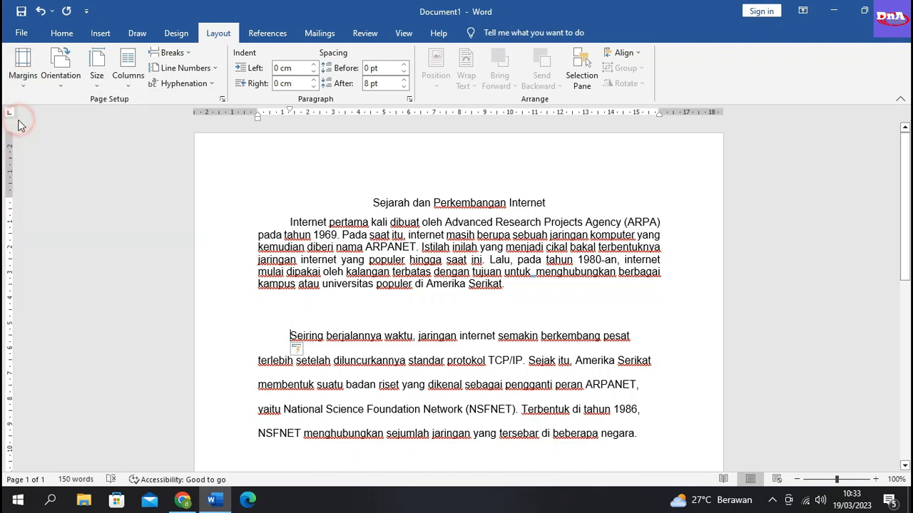
left_click(96, 79)
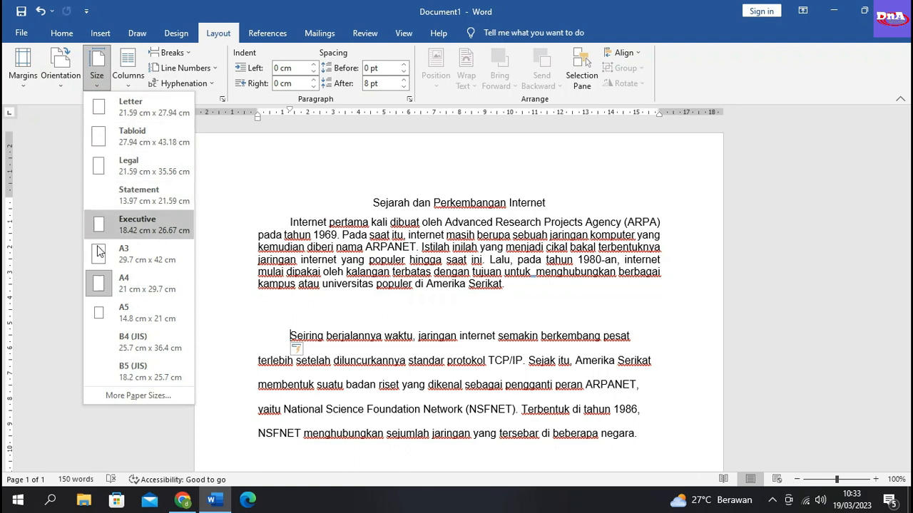
left_click(99, 282)
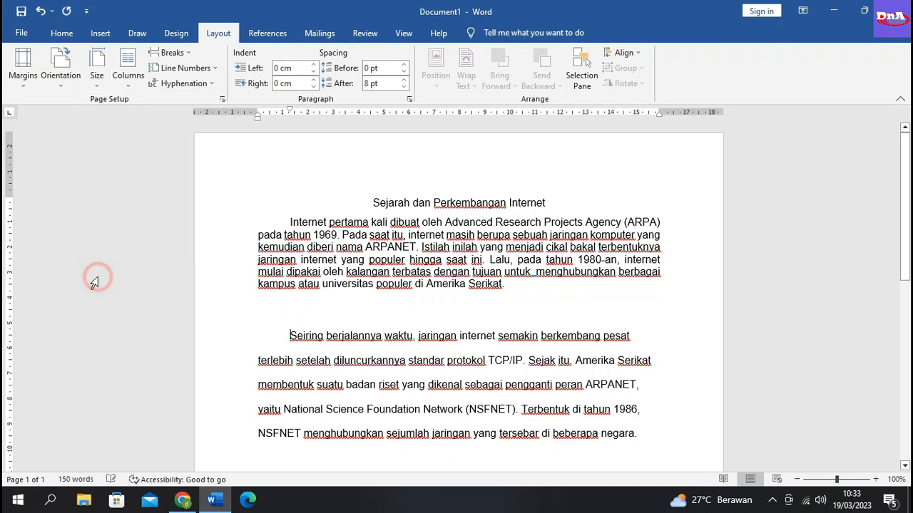
Step: Set the page orientation to Portrait and look over the whole page
left_click(65, 85)
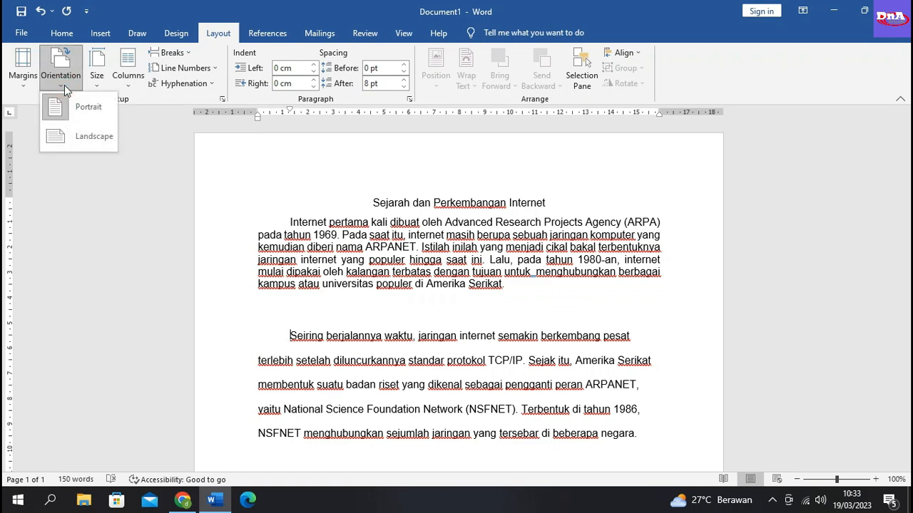
left_click(65, 107)
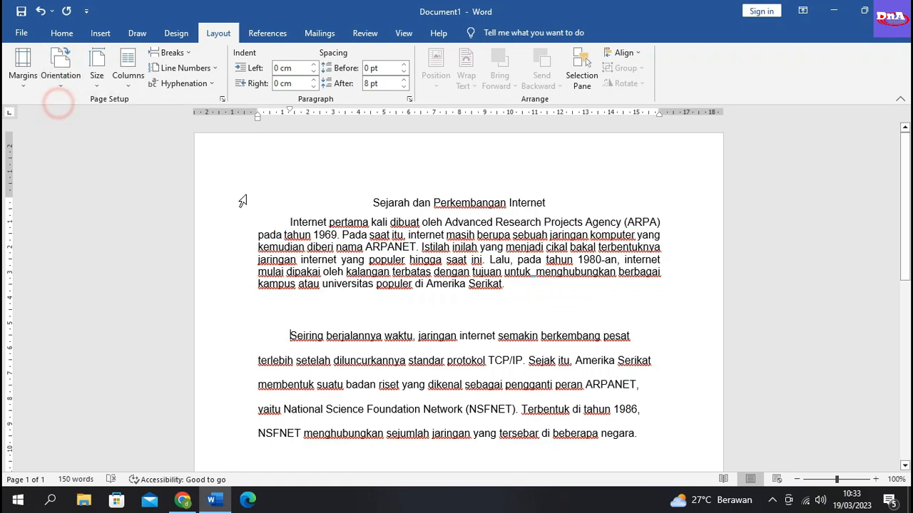
scroll(442, 293, "down", 1)
scroll(446, 293, "down", 10)
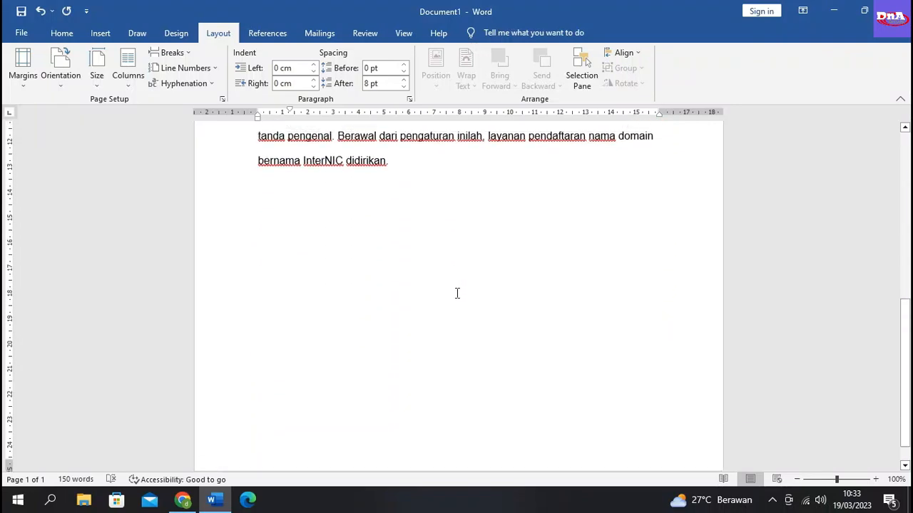
scroll(457, 292, "up", 7)
scroll(460, 278, "up", 5)
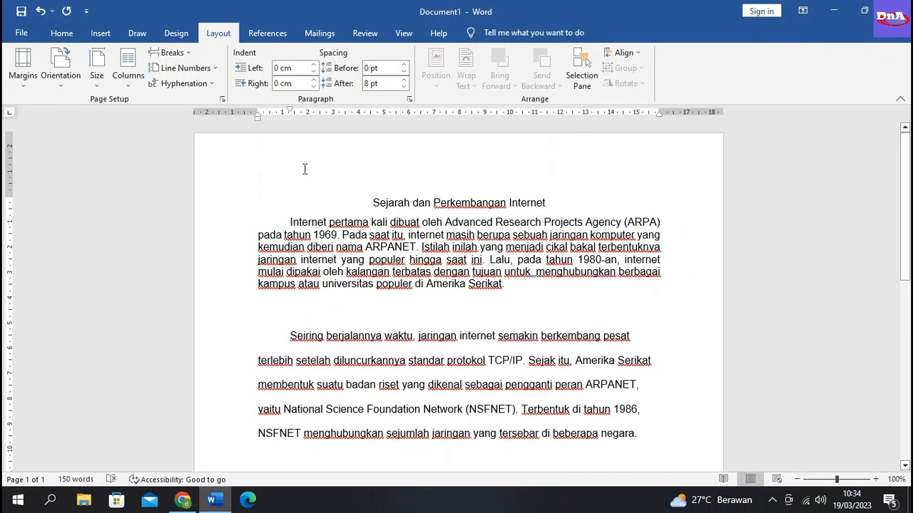
Step: Change the page orientation to Landscape, and place the cursor in front of the centered heading
left_click(62, 85)
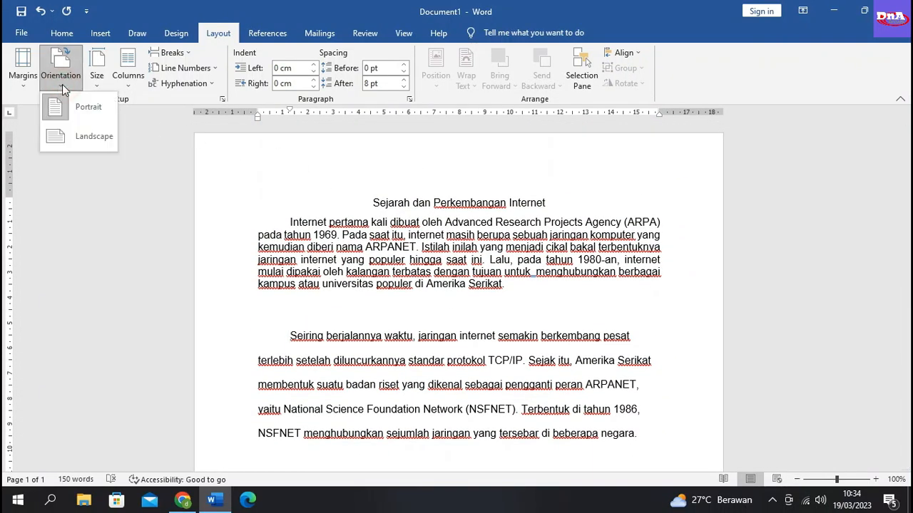
left_click(69, 134)
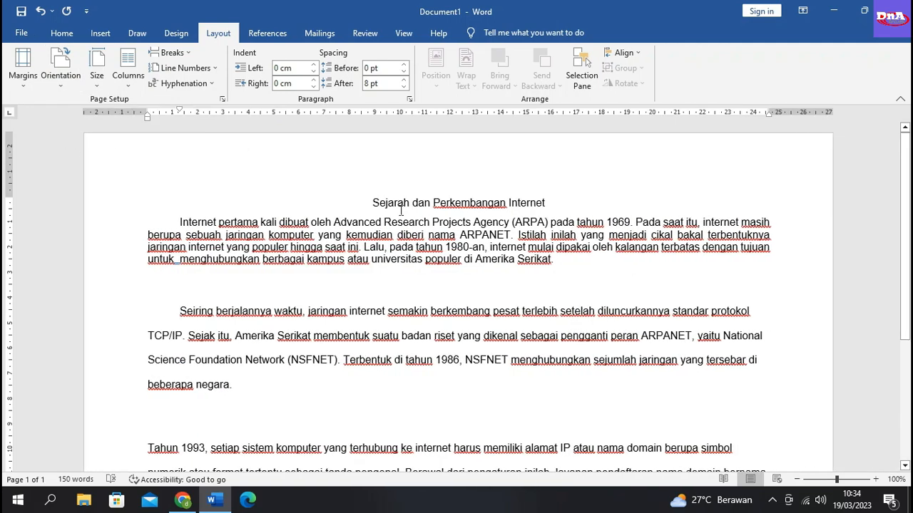
scroll(334, 217, "down", 3)
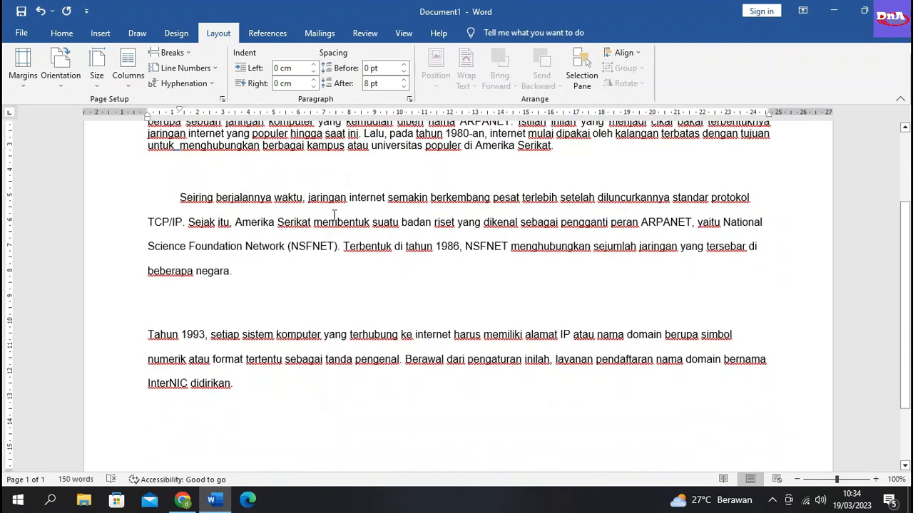
scroll(334, 217, "down", 1)
scroll(333, 215, "up", 4)
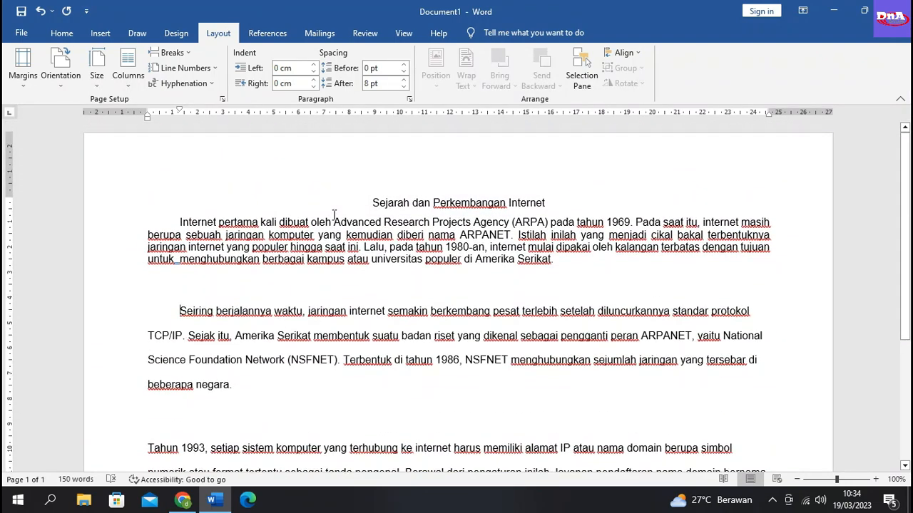
scroll(334, 215, "down", 3)
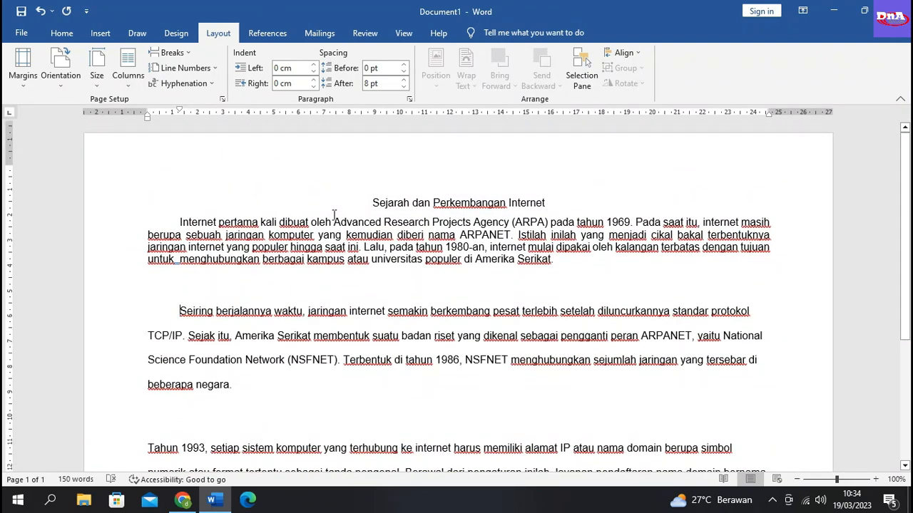
scroll(334, 215, "up", 2)
scroll(333, 215, "up", 2)
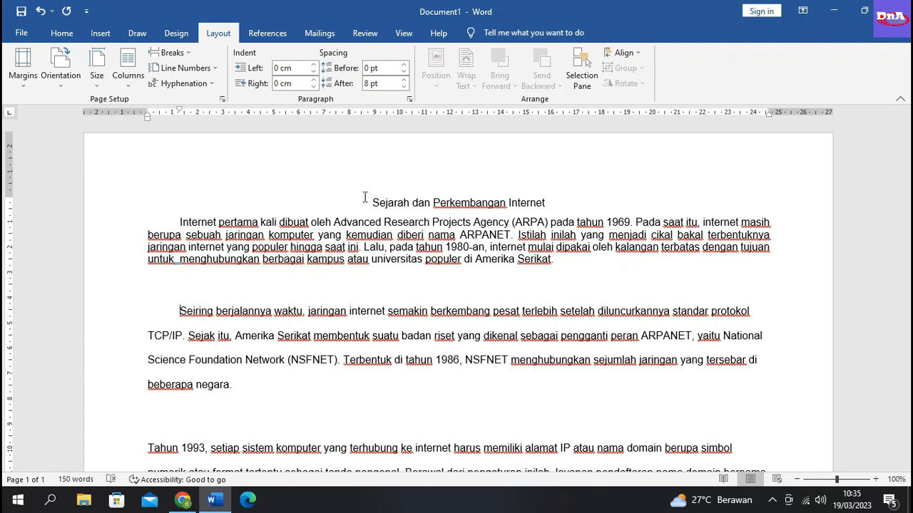
left_click(365, 198)
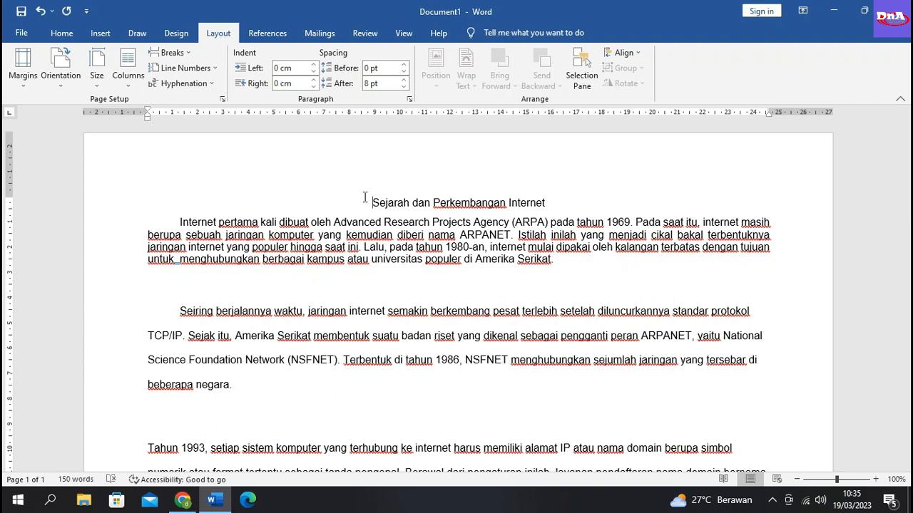